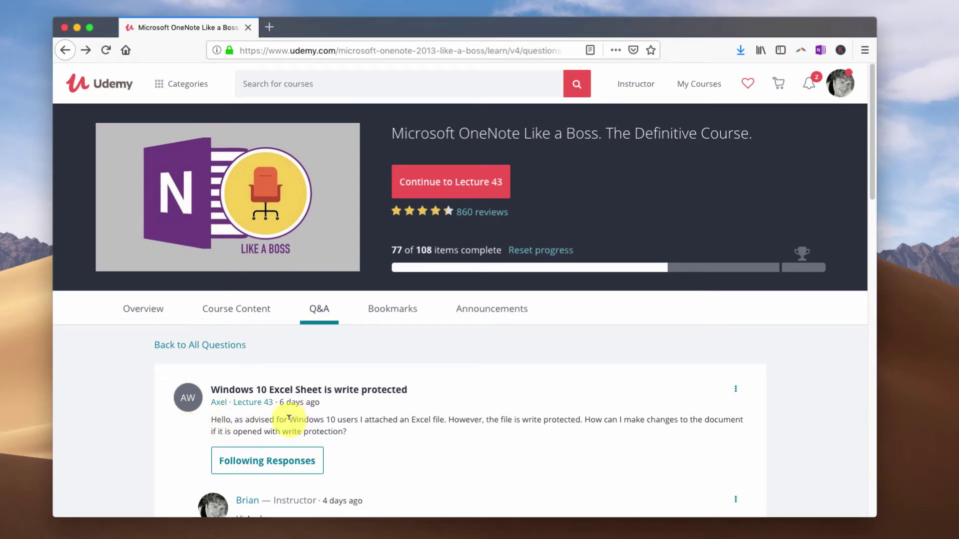
- Read the course question about the write-protected Excel sheet, and view and close the Excel 4BP Sandbox.xlsx workbook in Excel
drag(289, 420, 601, 420)
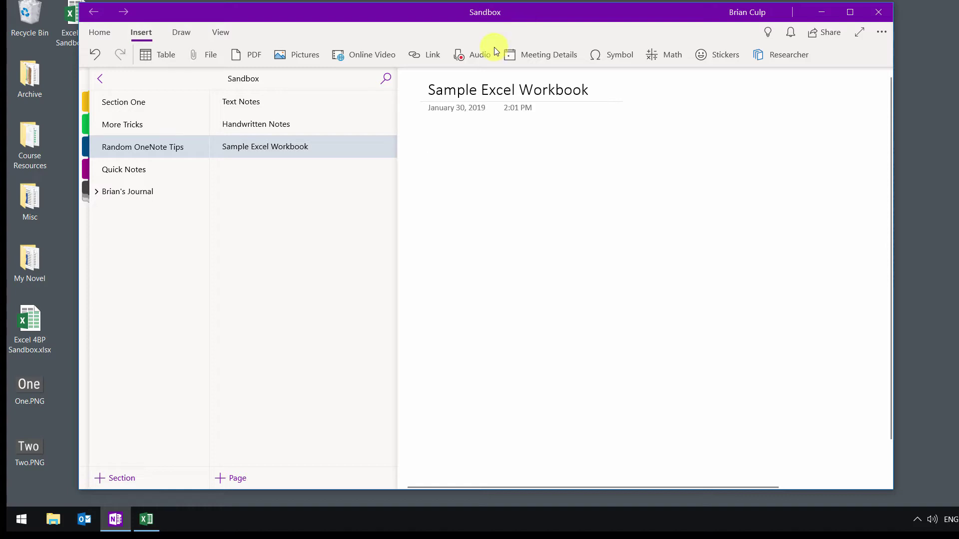
click(145, 520)
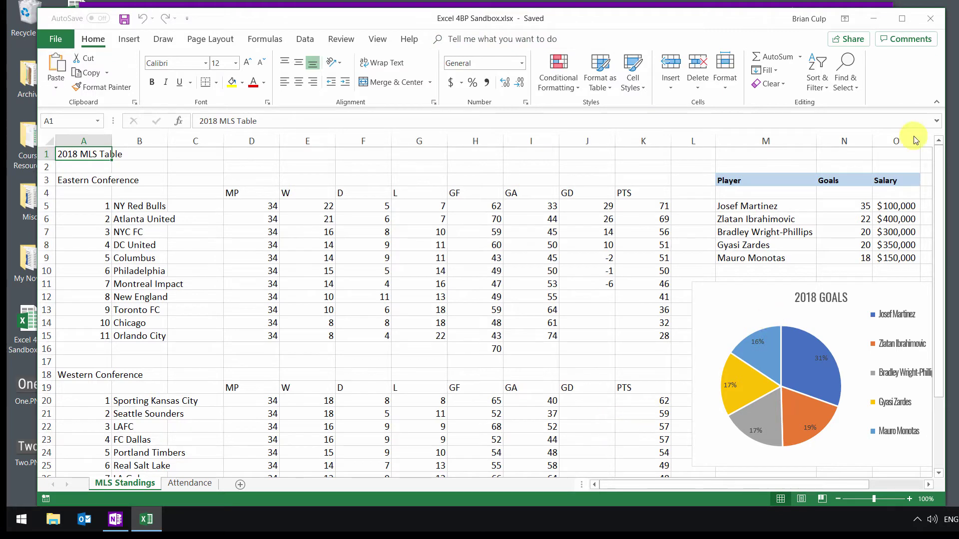
click(929, 18)
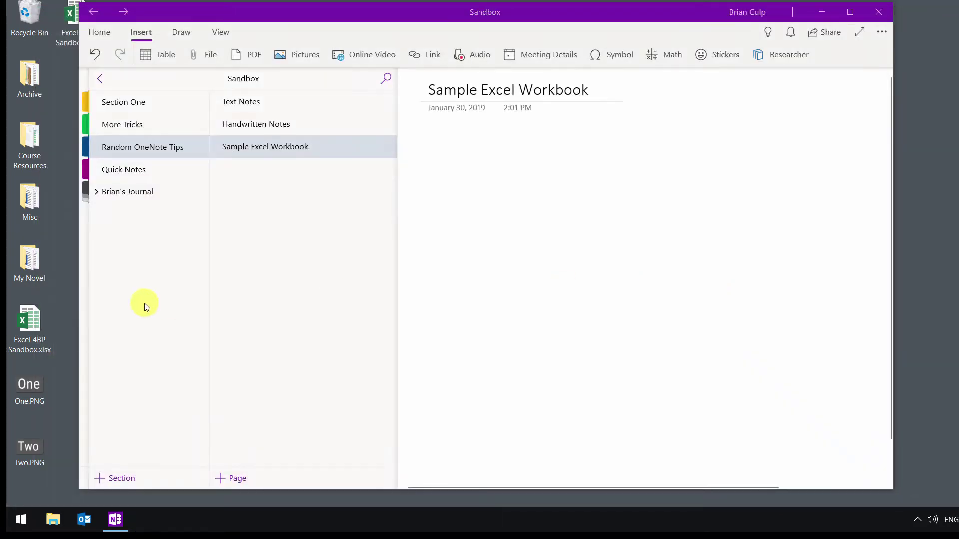
- Insert Excel 4BP Sandbox.xlsx from the Desktop as a file attachment on the Sample Excel Workbook page
click(140, 33)
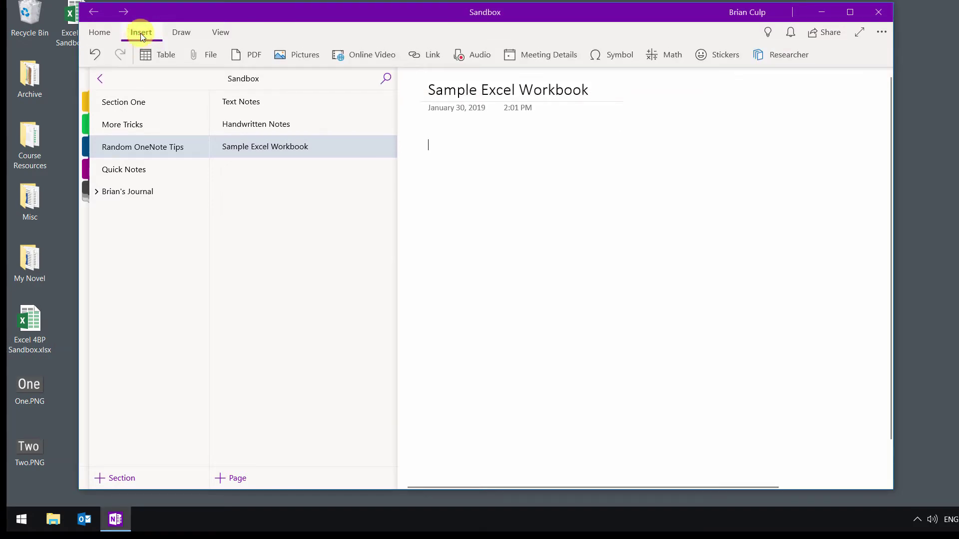
click(204, 56)
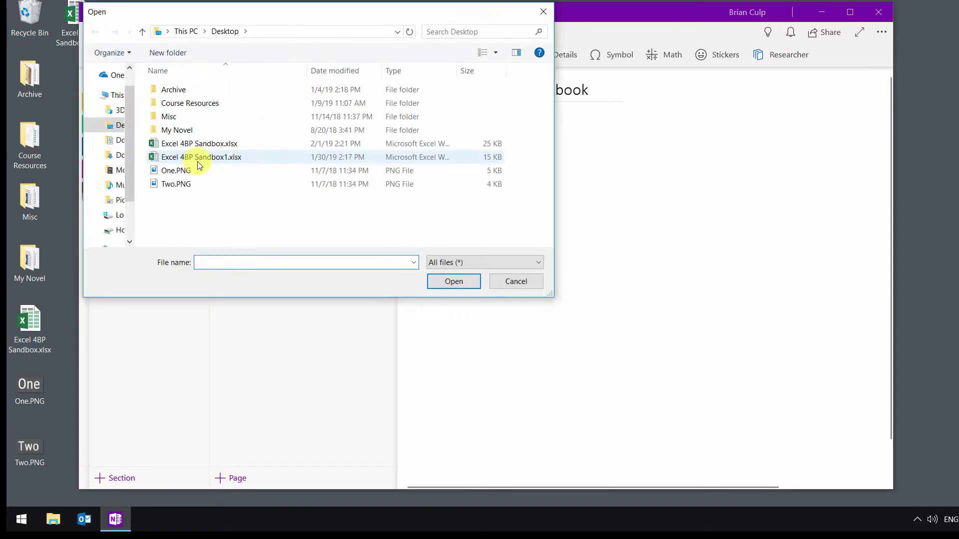
click(181, 145)
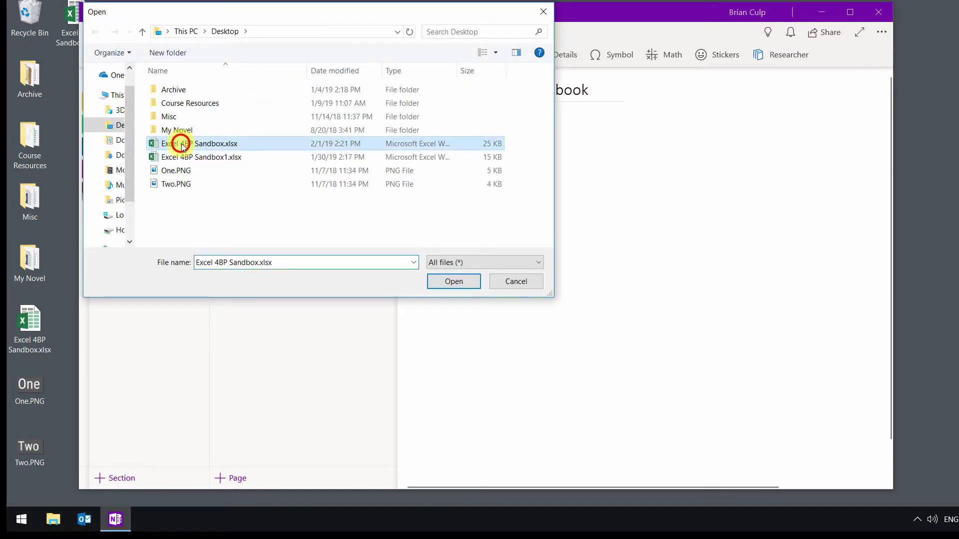
click(452, 281)
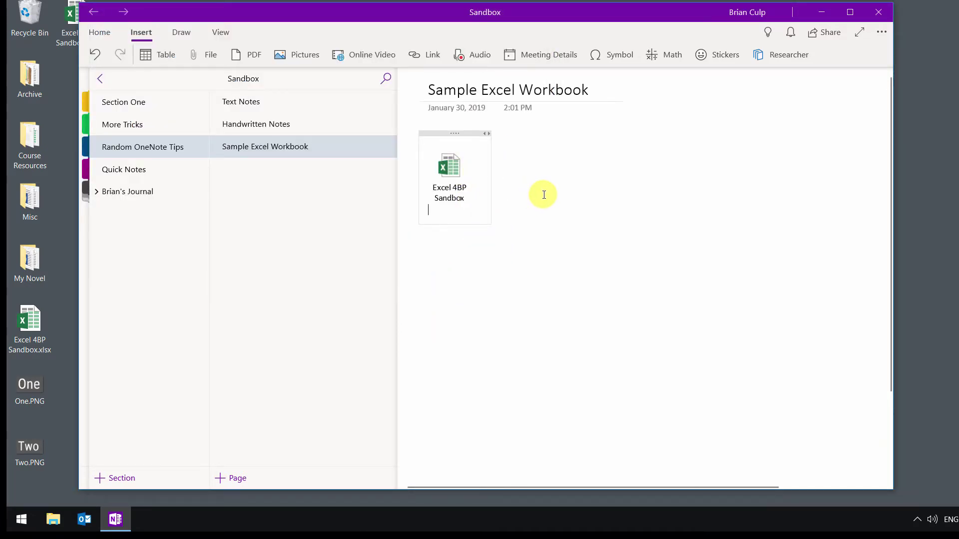
- Open the attached workbook from the OneNote page in Excel and enable editing
double_click(449, 165)
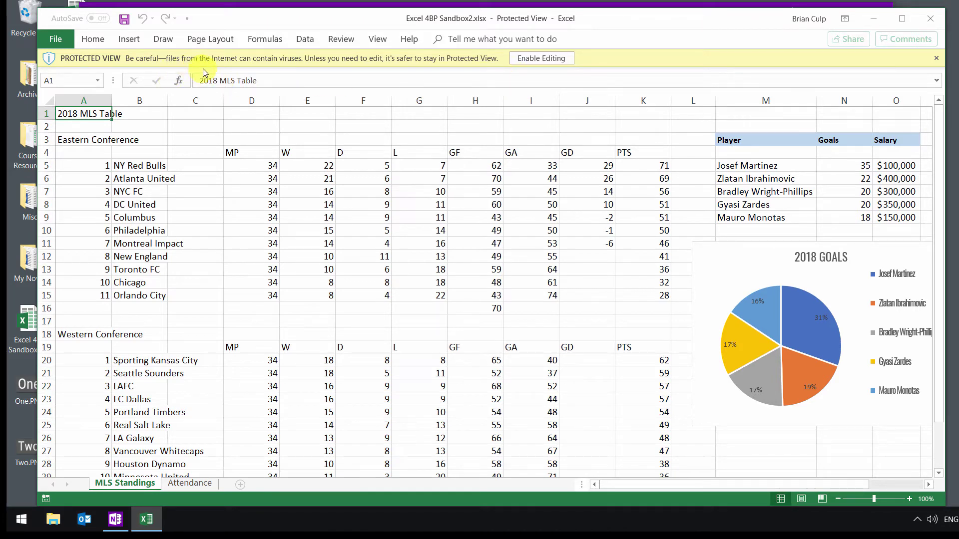
click(530, 59)
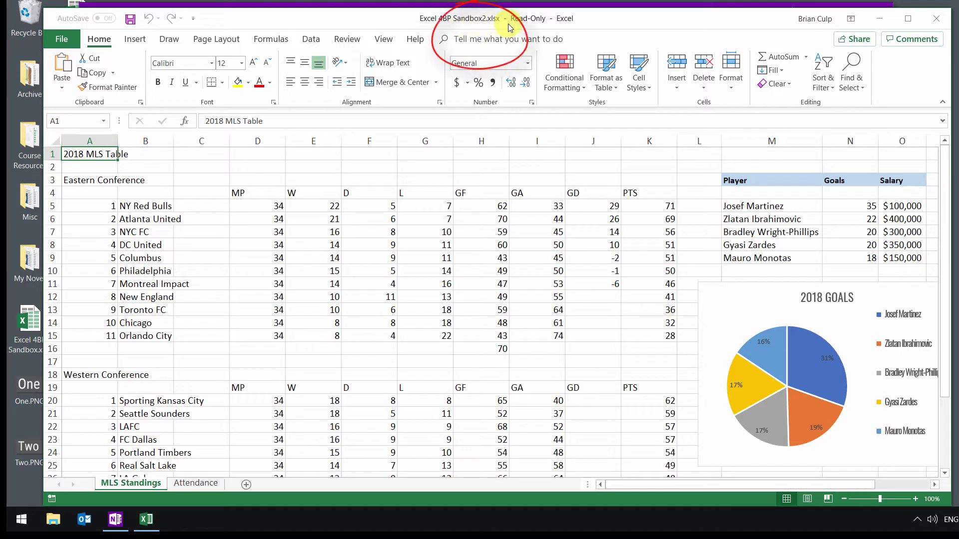
click(33, 327)
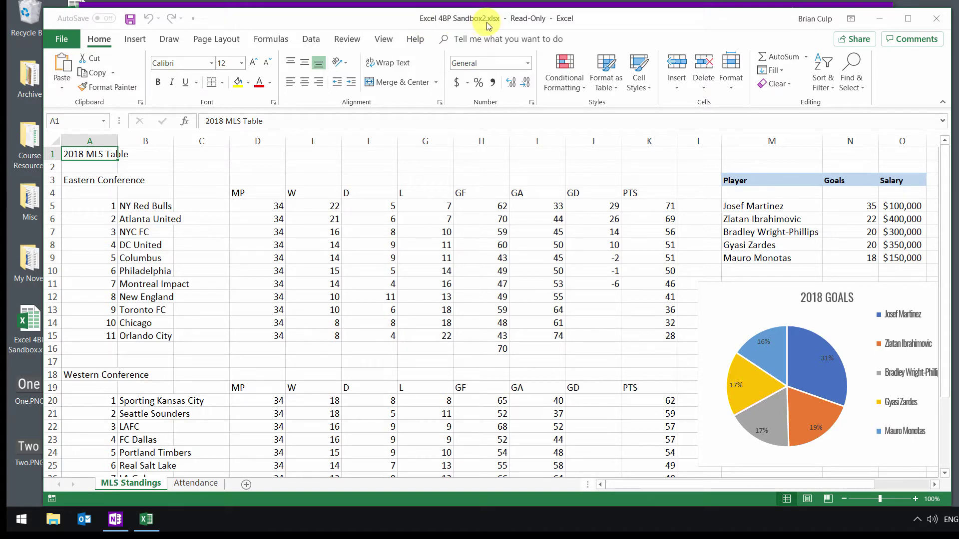
- Replace the title in cell A1 with "Change Text"
click(80, 154)
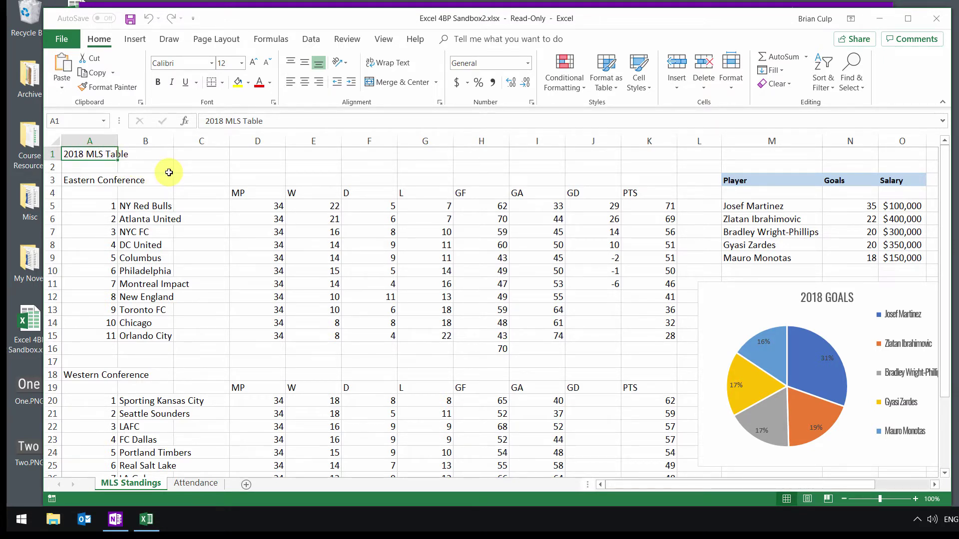
text(Change Text)
key(Return)
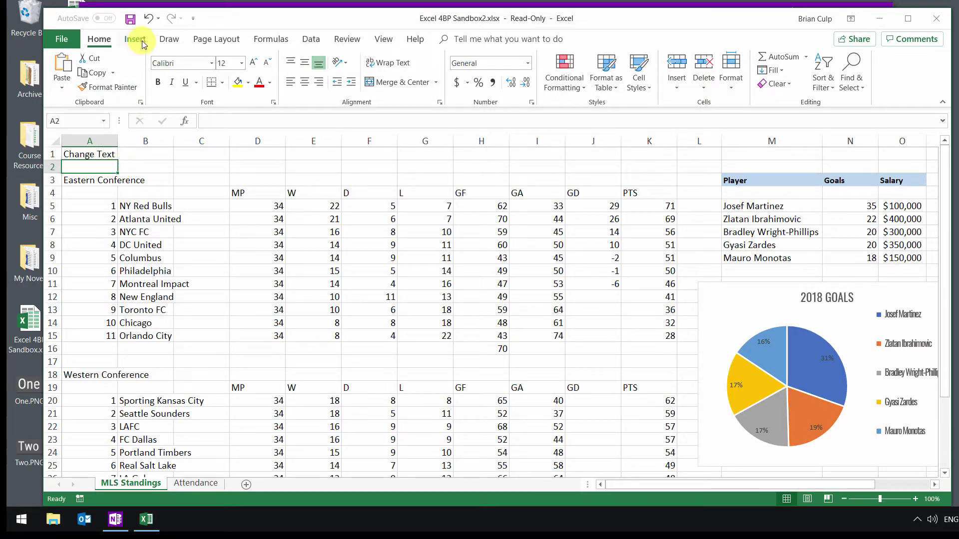
- Save the edited read-only workbook to the Desktop as Copy of Excel 4BP Sandbox2.xlsx, and close it
click(132, 20)
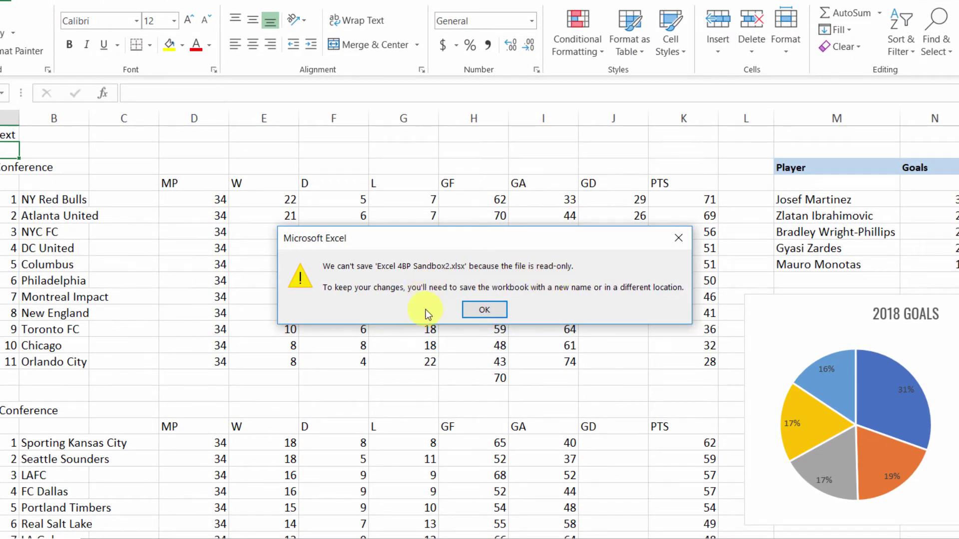
click(484, 313)
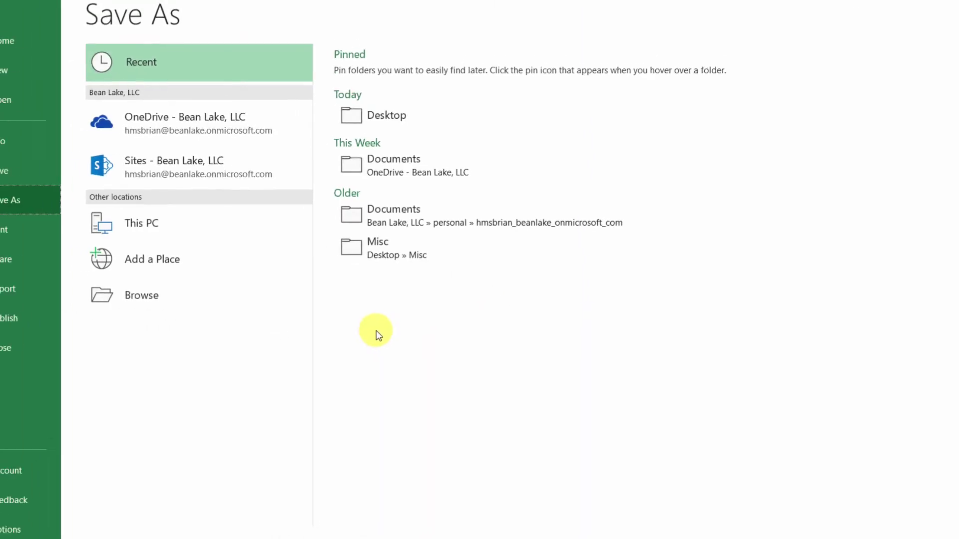
click(137, 297)
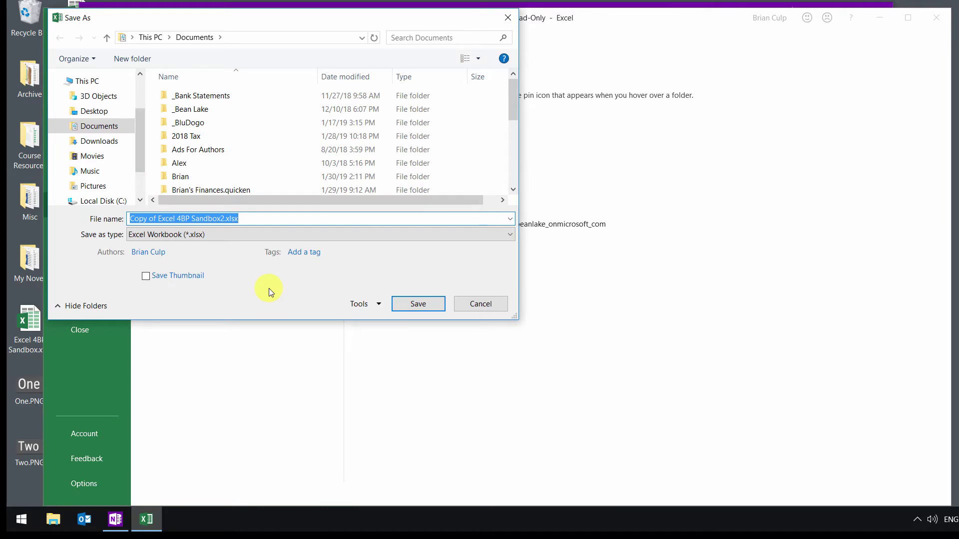
click(94, 111)
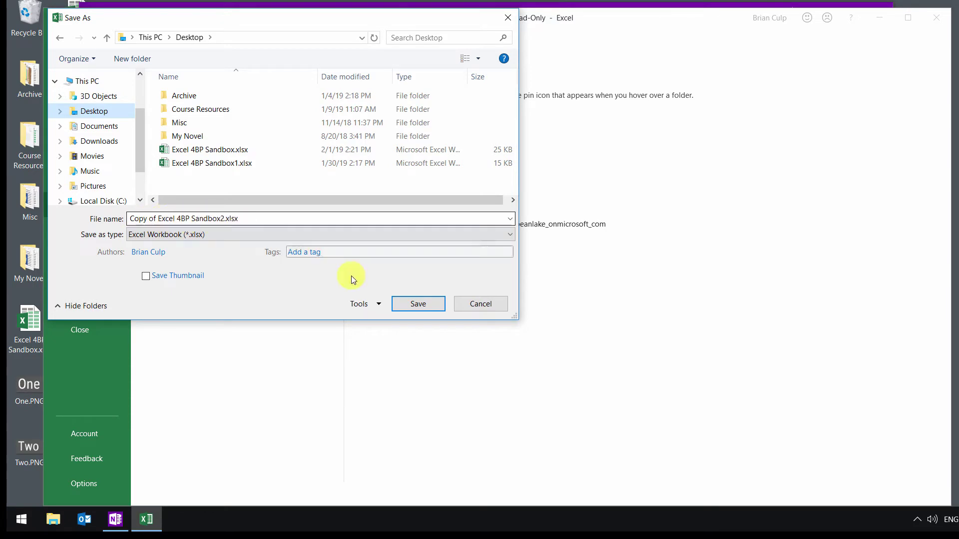
click(410, 303)
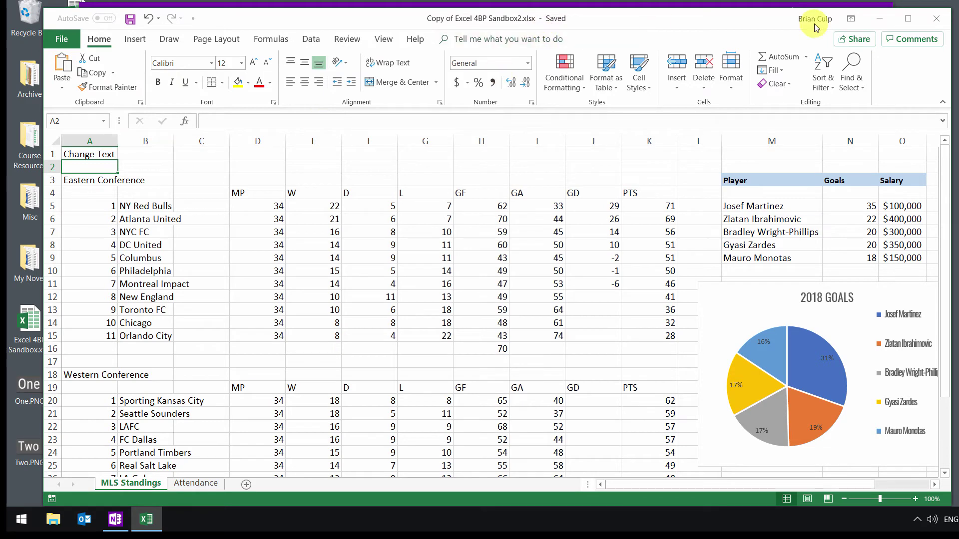
click(936, 18)
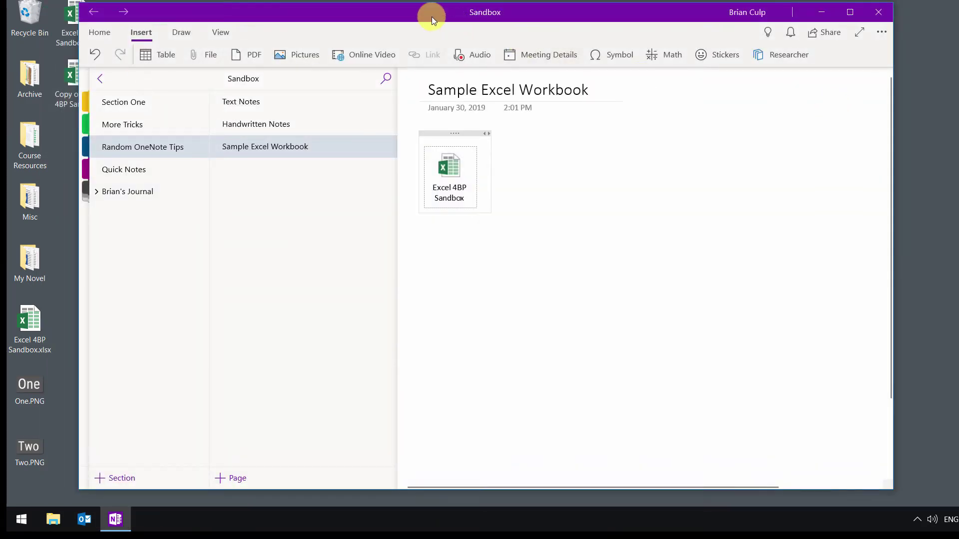
- Move the OneNote window clear of the desktop icons and compare the original workbook file with the saved copy
drag(431, 17, 470, 15)
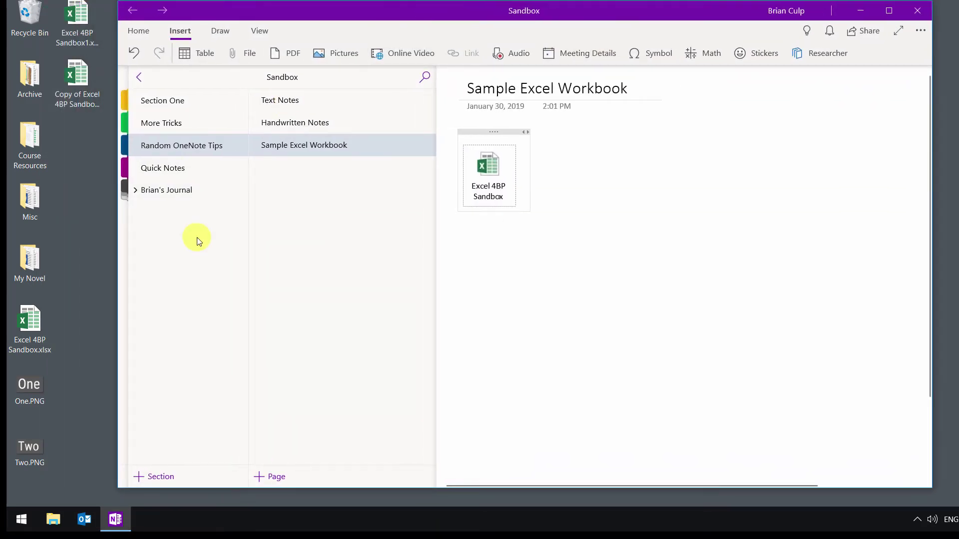
click(37, 334)
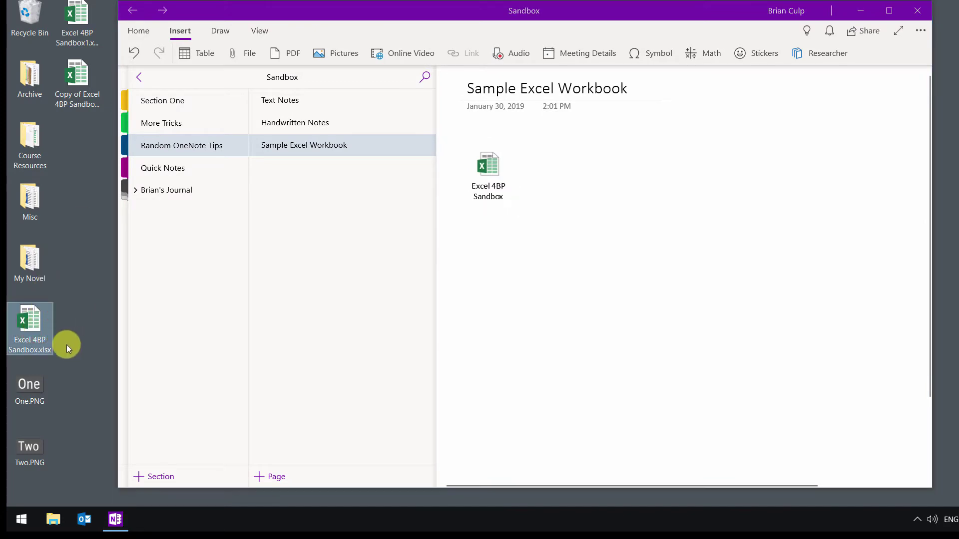
click(77, 80)
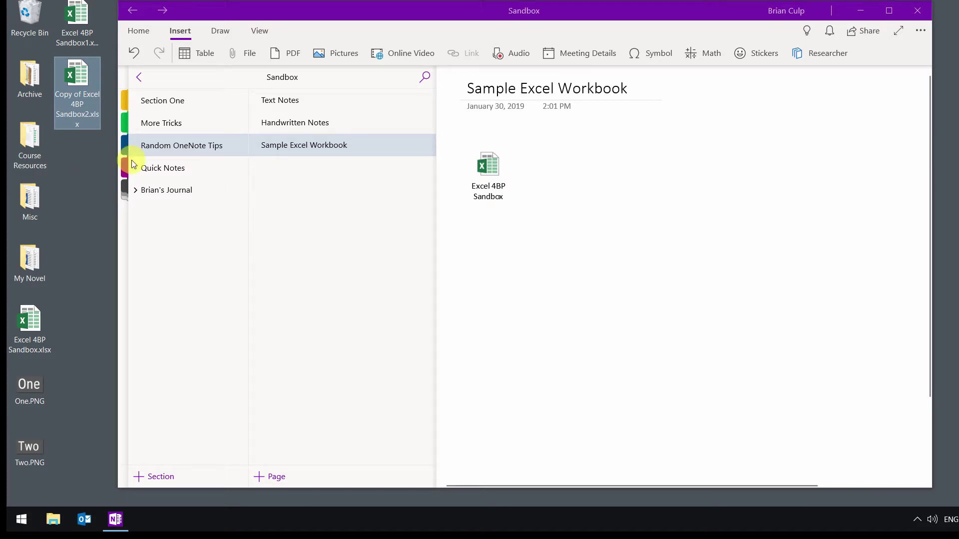
click(281, 14)
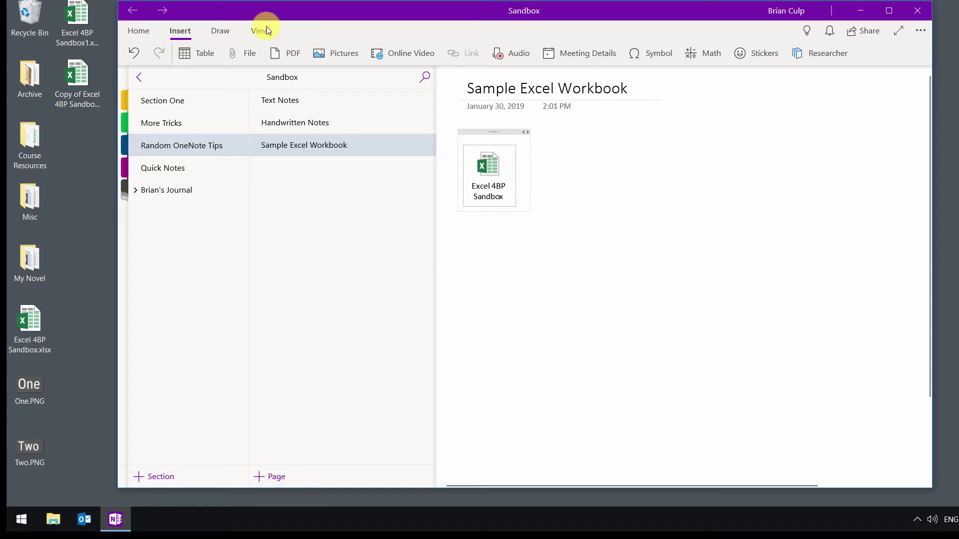
click(88, 76)
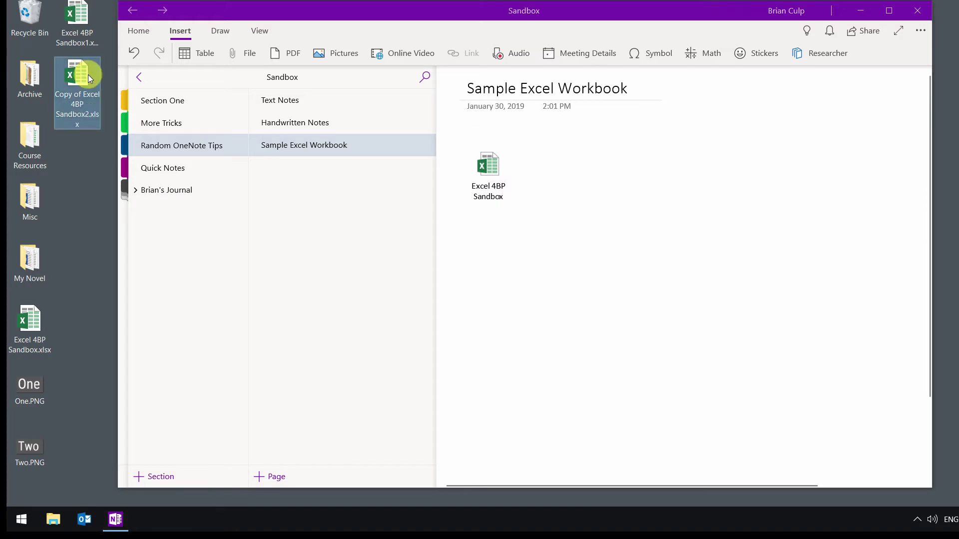
- Reopen the attached workbook from the OneNote page and examine its directory location in the file information
click(485, 166)
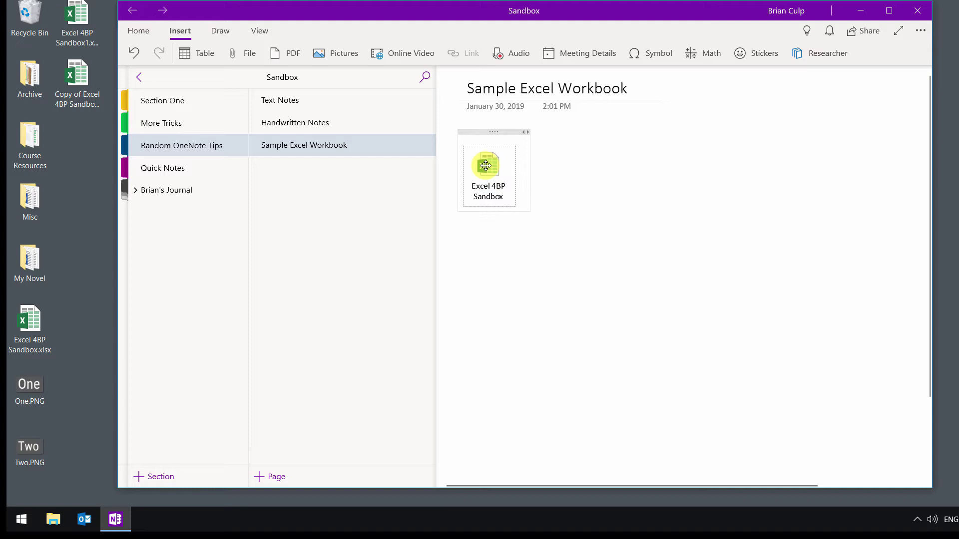
double_click(485, 165)
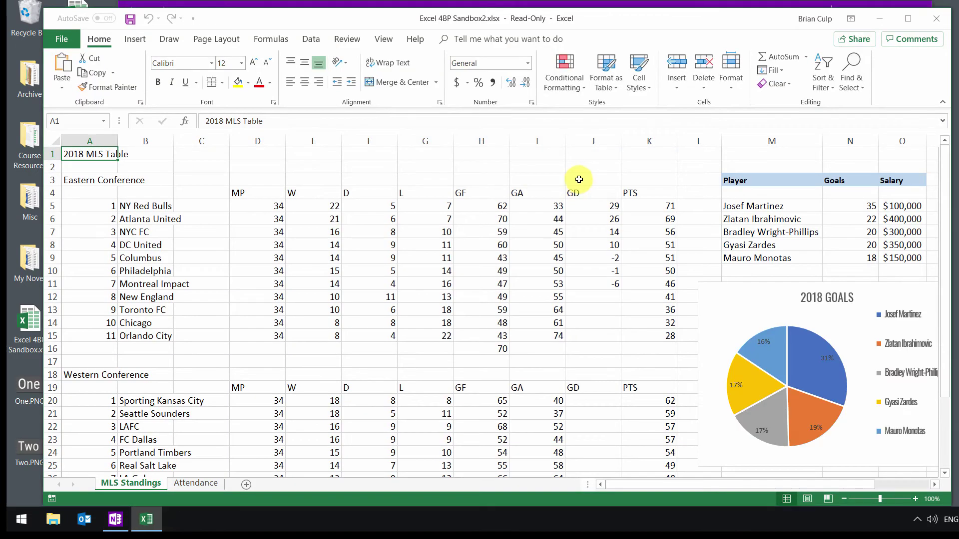
click(84, 158)
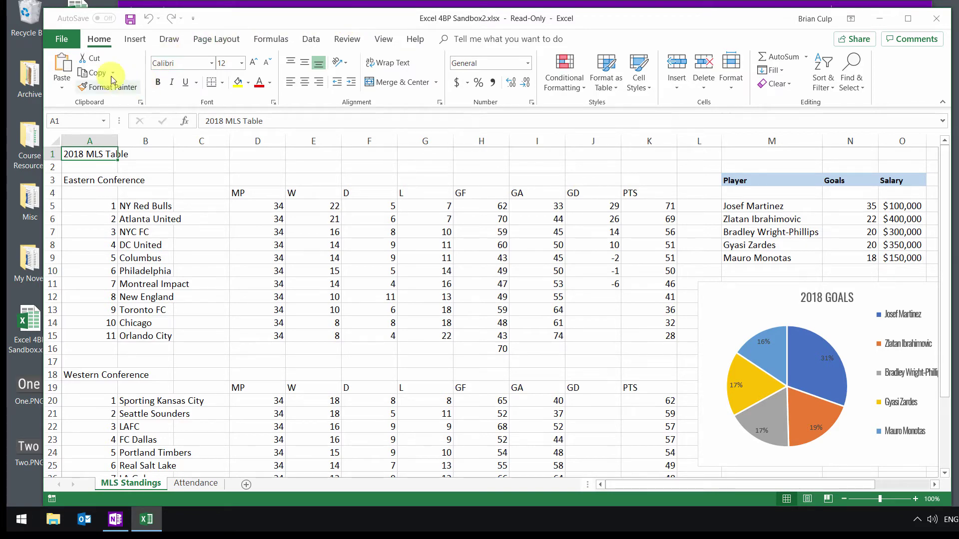
click(64, 43)
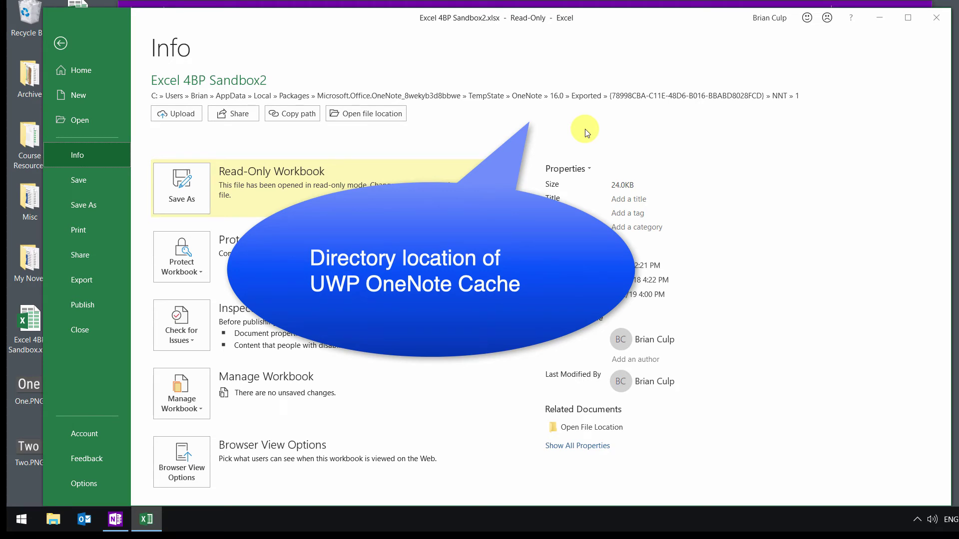
click(61, 43)
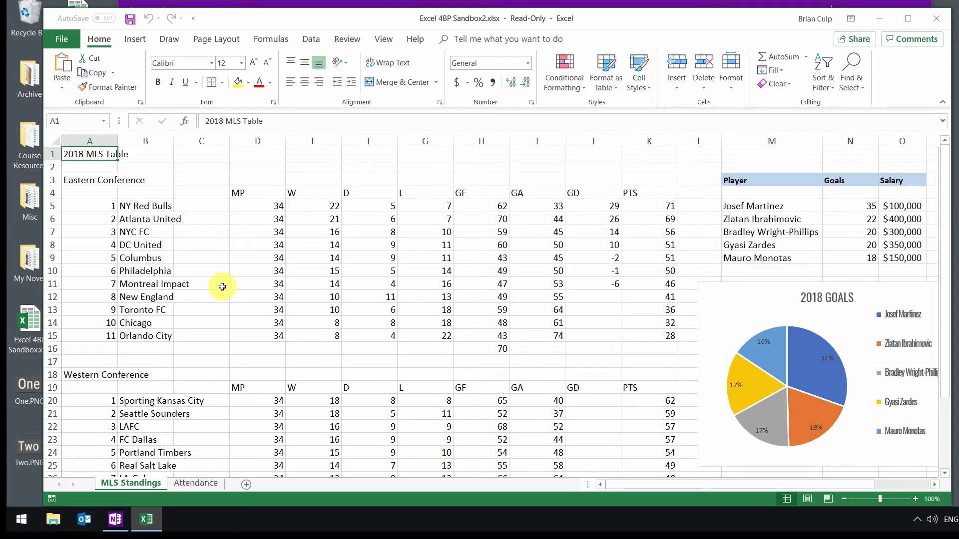
- Switch to OneNote and try to open the attached workbook on the page again
mouse_move(123, 522)
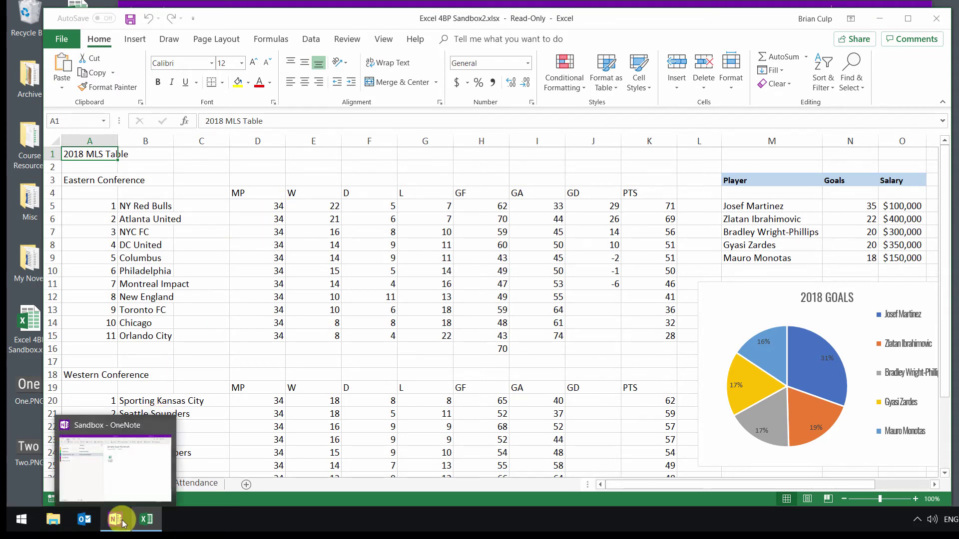
click(232, 4)
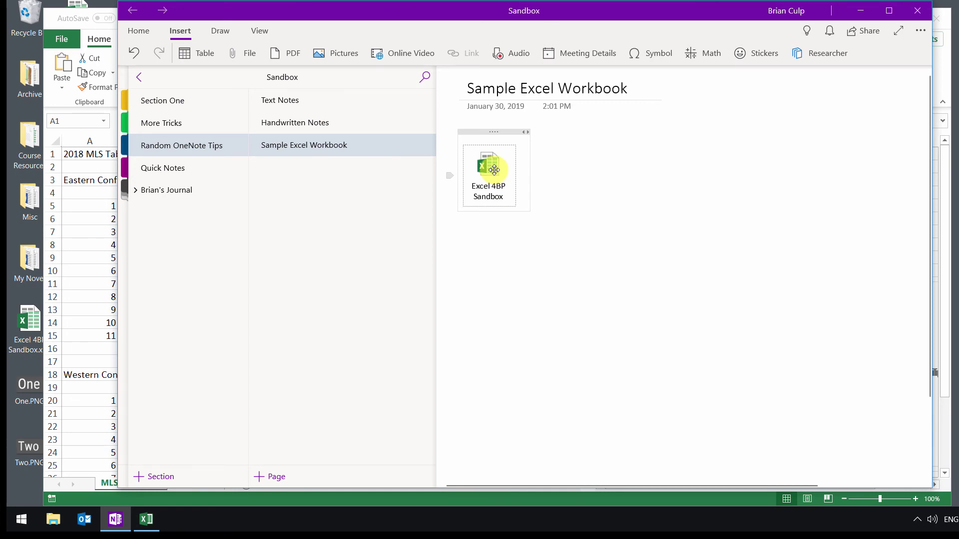
double_click(494, 170)
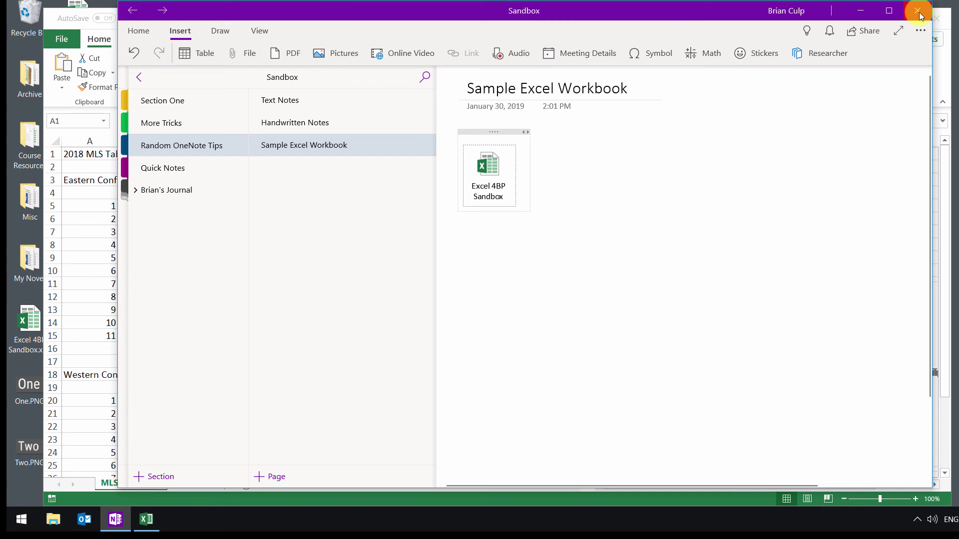
- Open the original Excel 4BP Sandbox.xlsx from the Desktop to view it, and close both open workbooks
double_click(25, 321)
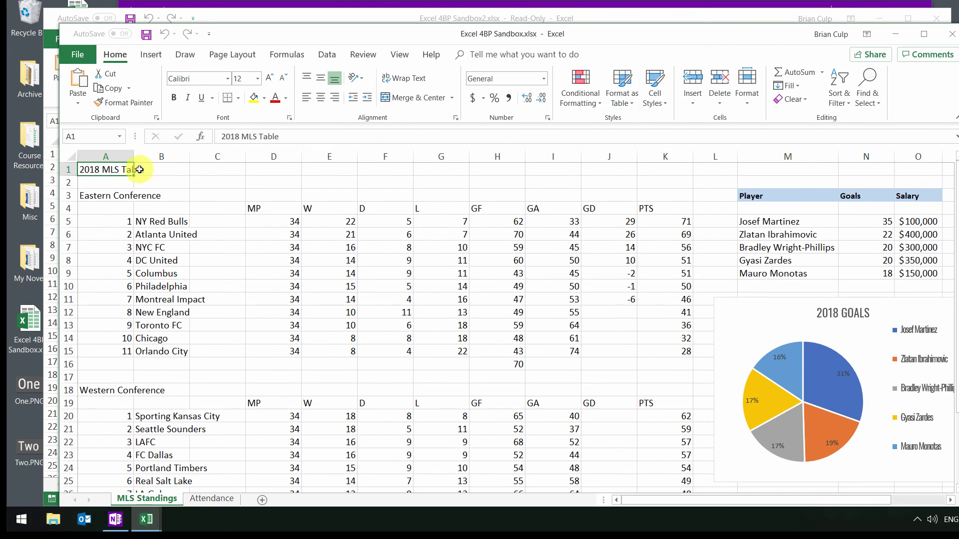
click(952, 34)
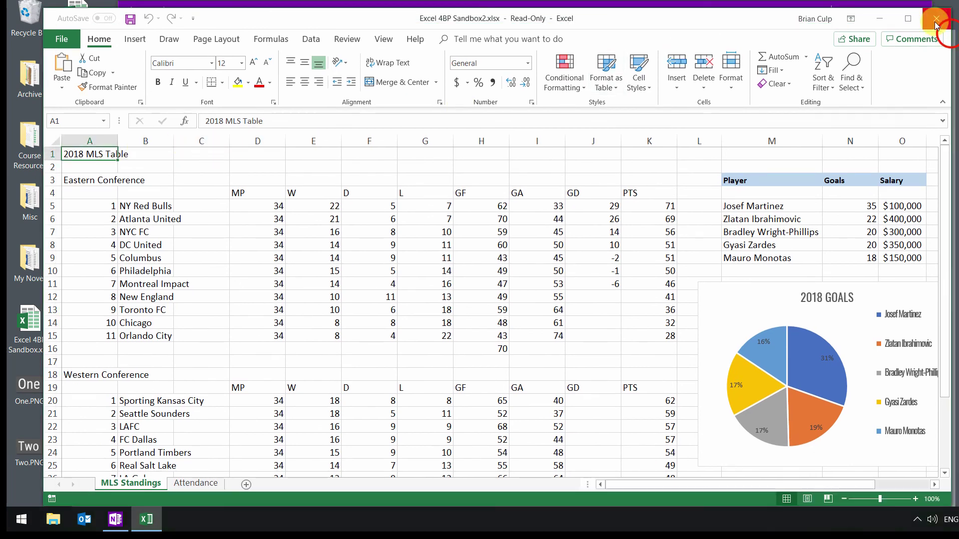
click(935, 20)
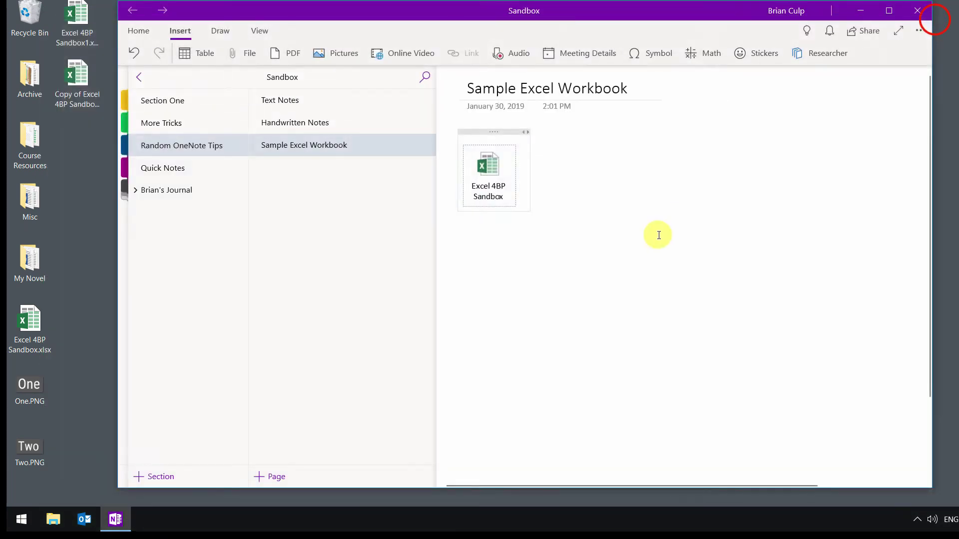
- Delete the container with the attached Excel workbook from the Sample Excel Workbook page
click(502, 134)
key(Delete)
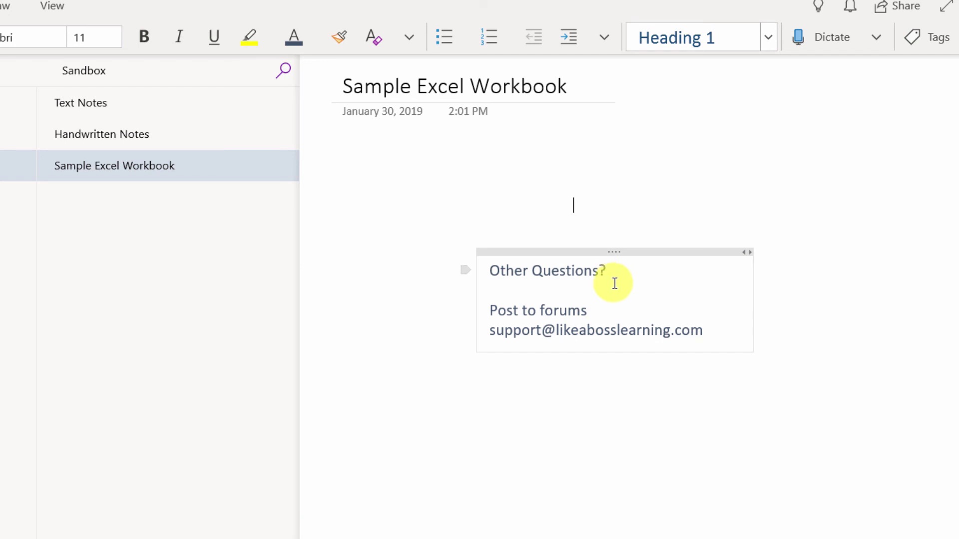
- Select the support e-mail address in the "Other Questions?" note
drag(589, 310, 702, 334)
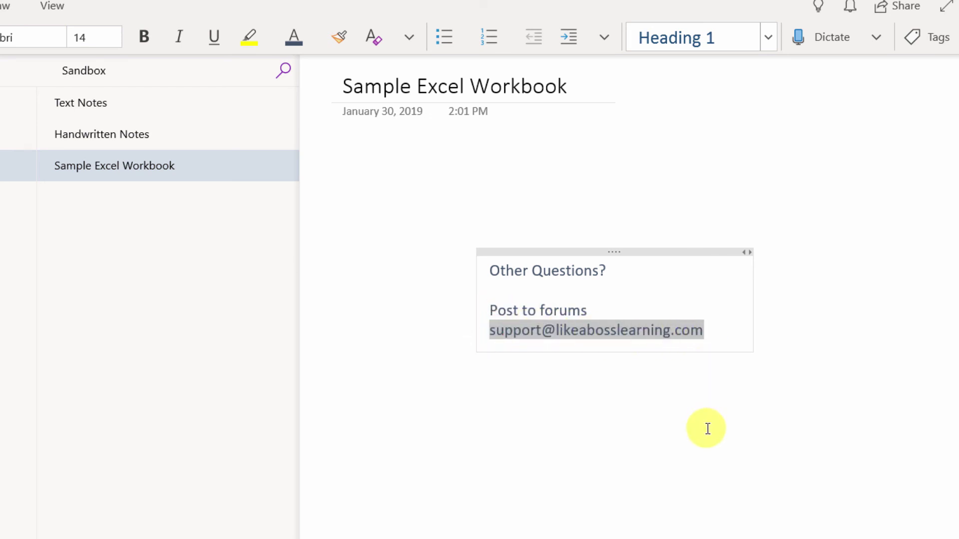